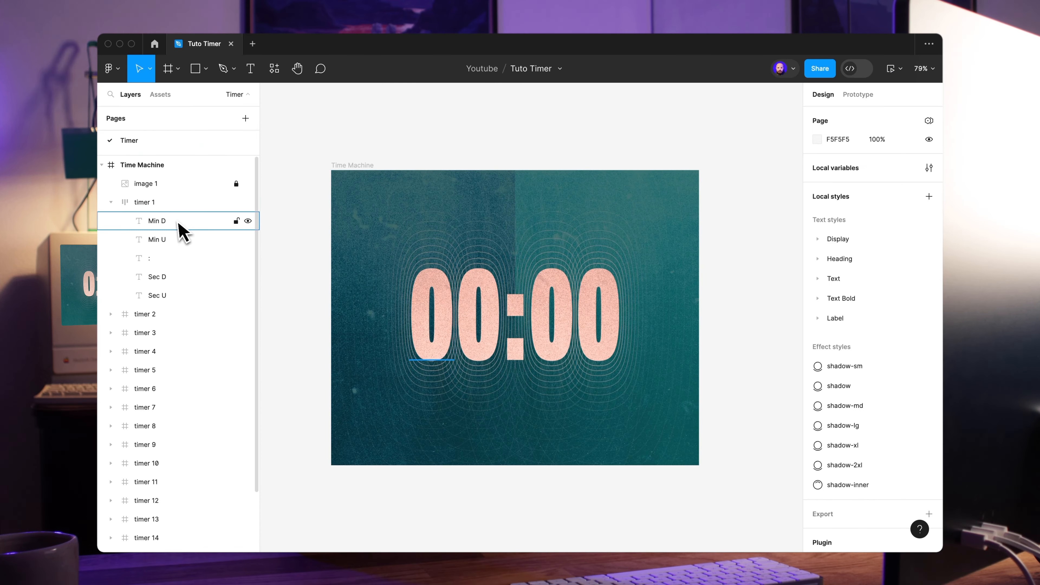
Examine the minute and second digit text layers in timer 1 and the matching Sec U layers in the other timer frames
click(182, 230)
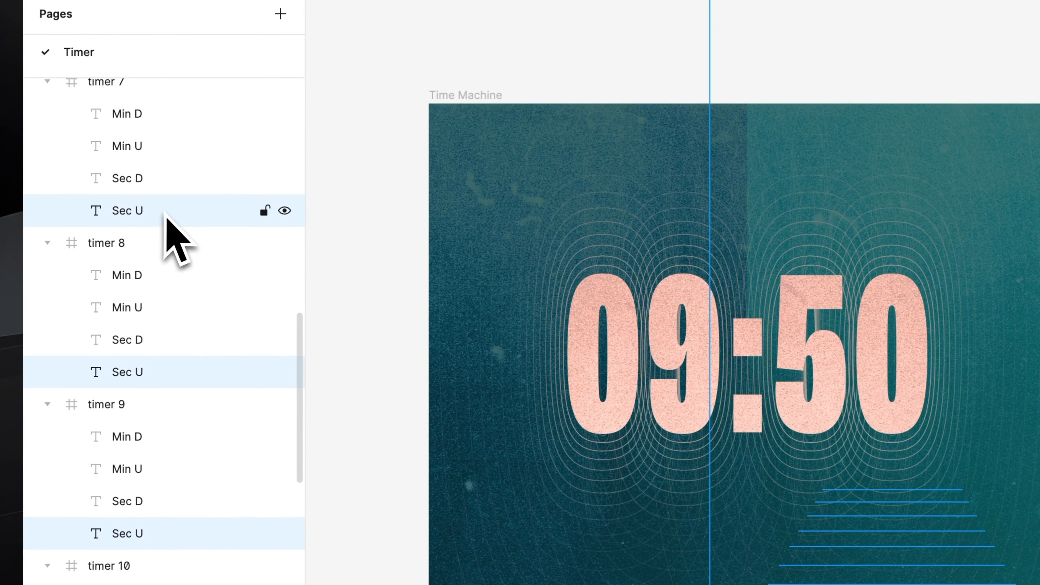
shift+click(164, 211)
scroll(167, 244, up, 5)
shift+click(150, 343)
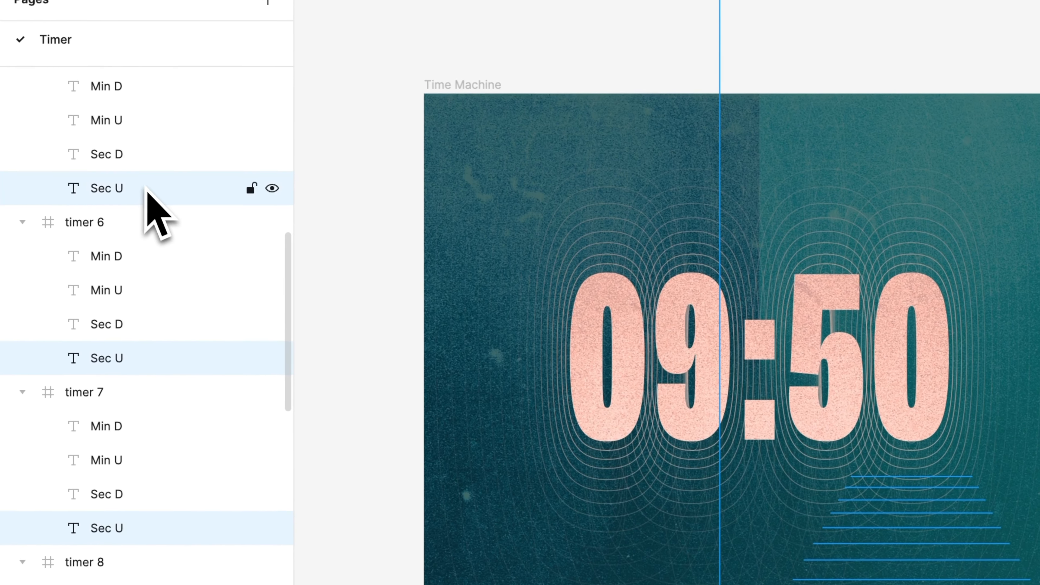
shift+click(144, 193)
scroll(146, 195, up, 5)
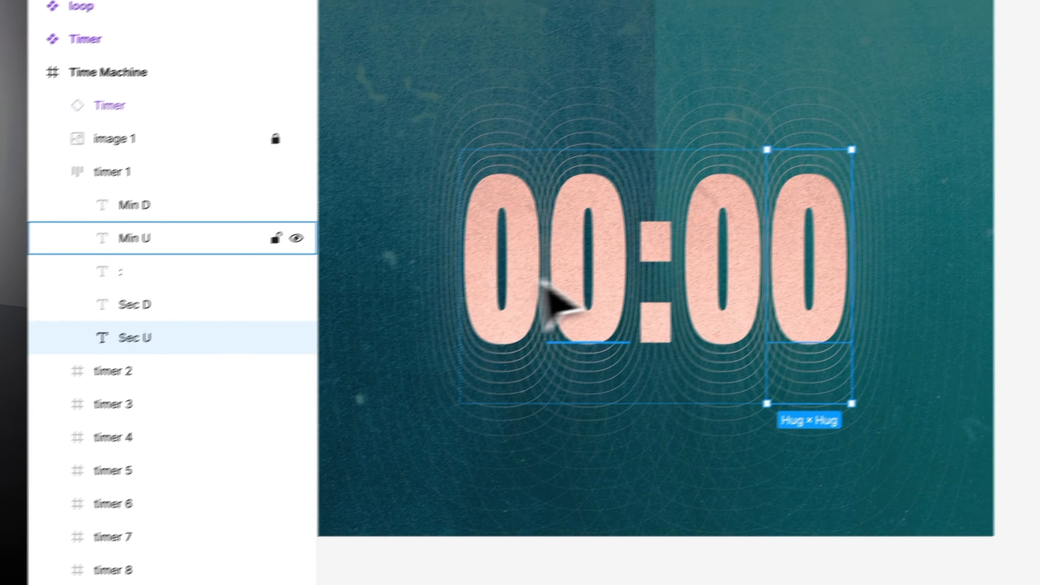
click(702, 283)
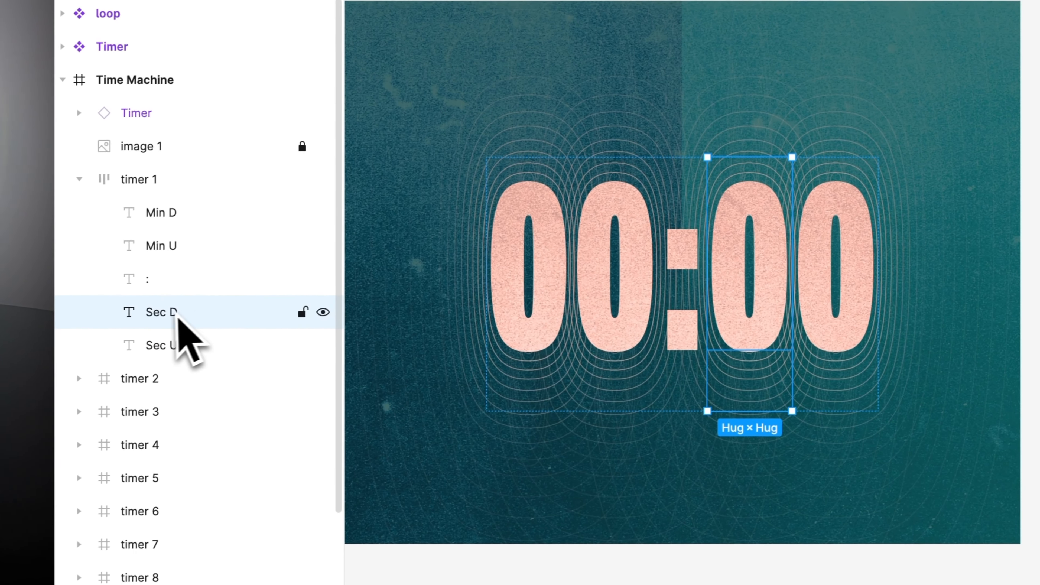
click(605, 298)
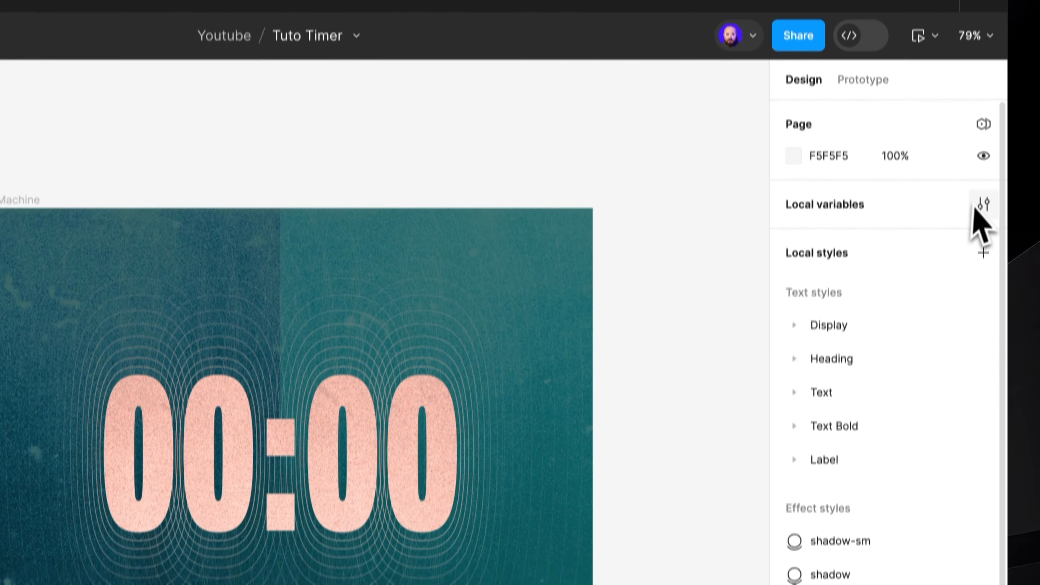
Create four local number variables named Min D, Min U, Sec D and Sec U
click(983, 205)
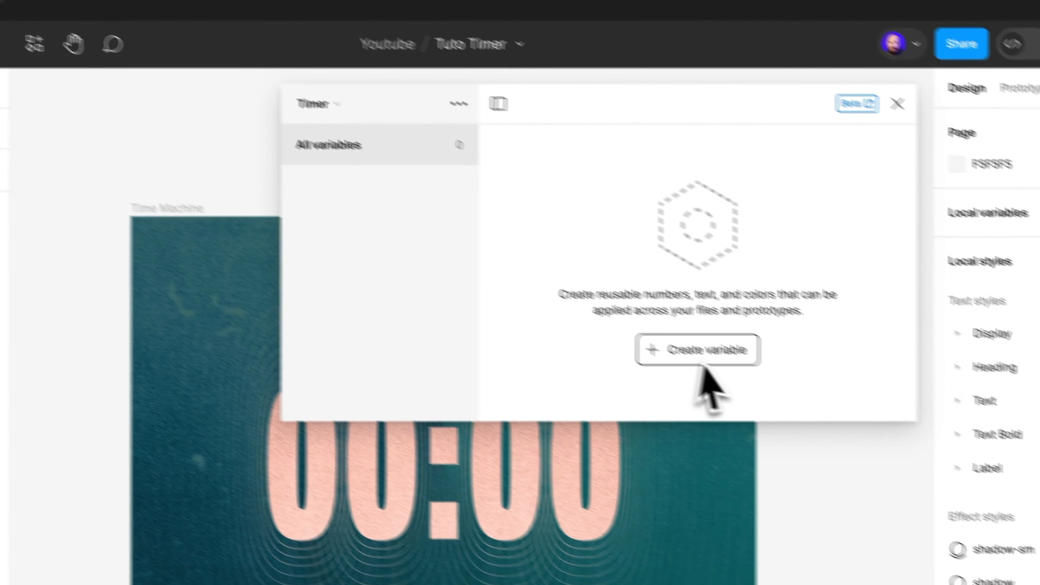
click(754, 375)
click(589, 372)
text(Min D)
click(466, 361)
click(462, 426)
text(Min)
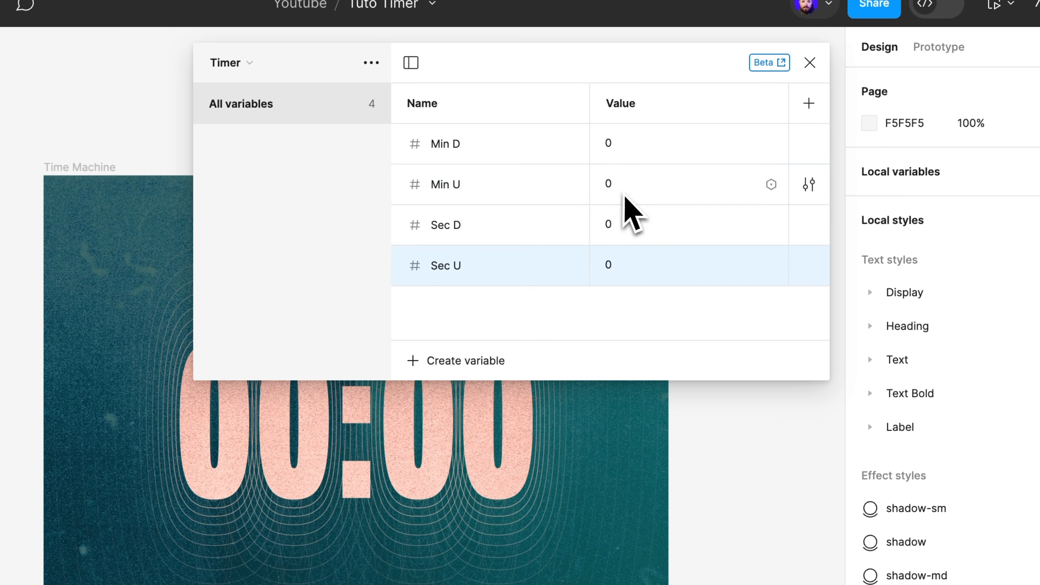
Set the Min U variable to 9 and the Sec D variable to 5
click(625, 192)
text(9)
click(619, 227)
text(5)
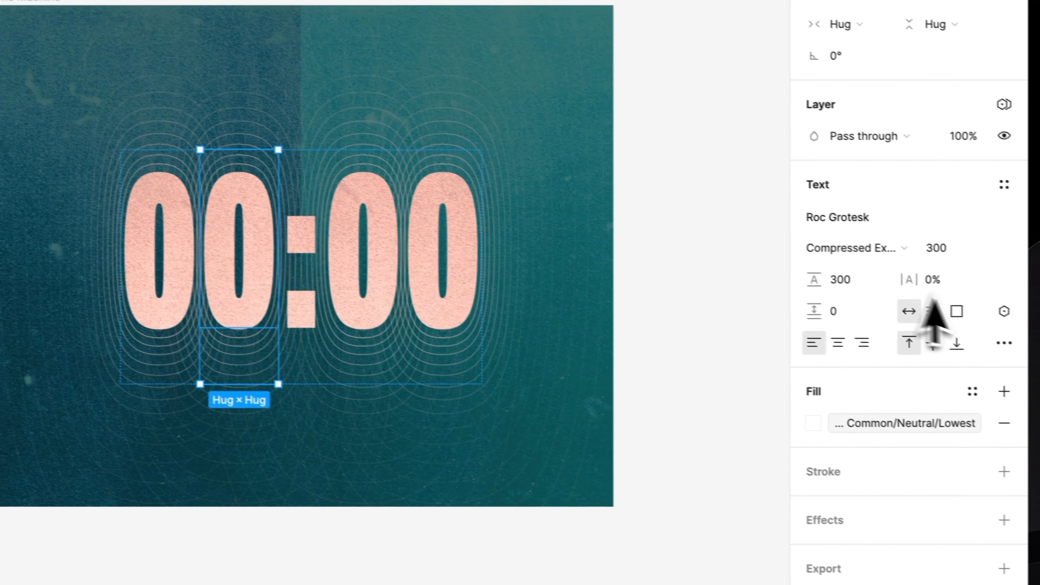
Bind the second minute digit's text content to the Min U variable
click(982, 318)
text(min)
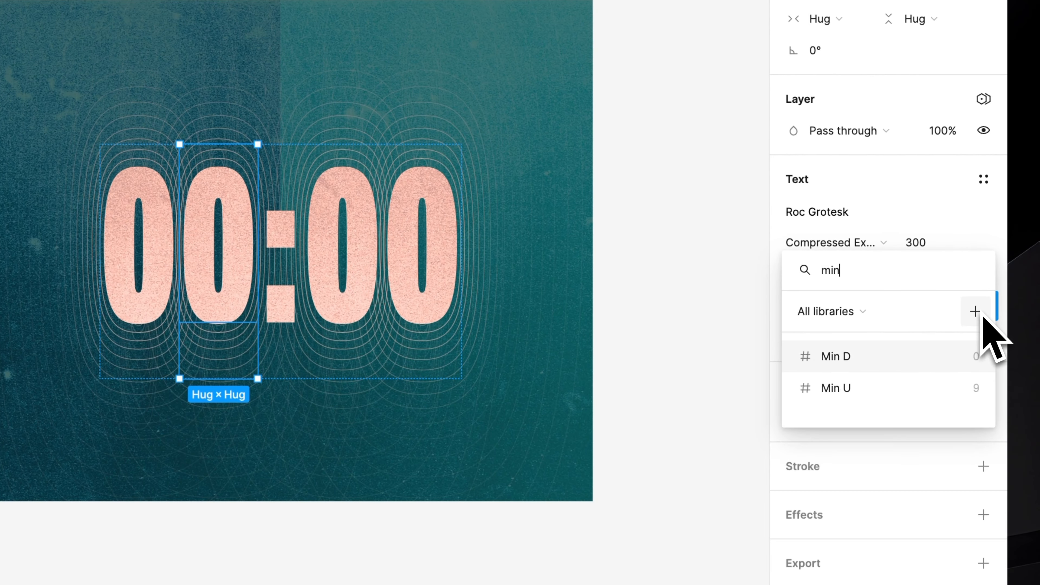
click(904, 384)
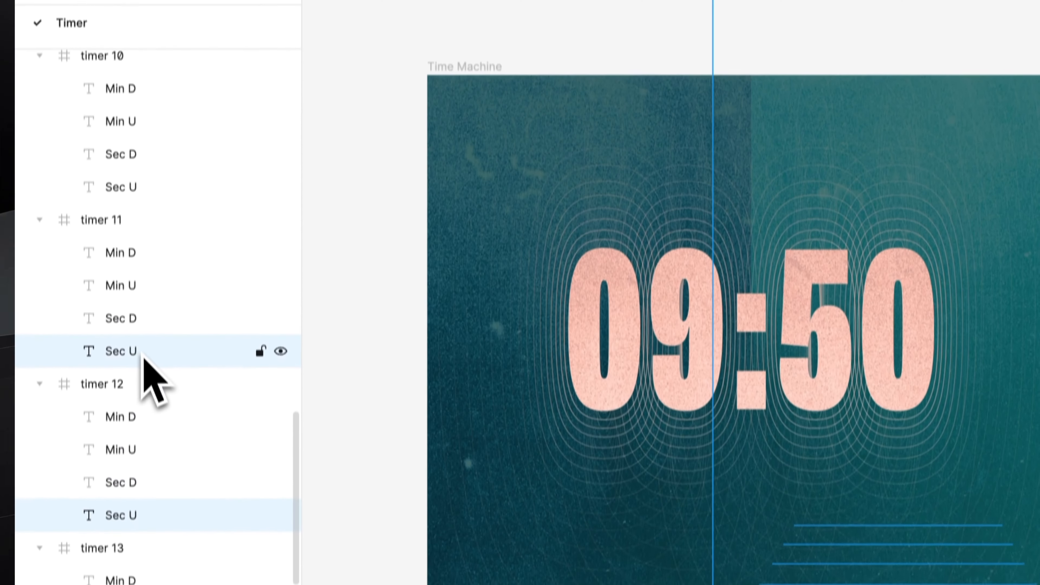
Bind the Sec U and Sec D text layers across the duplicated timer frames to their matching number variables
scroll(149, 395, up, 2)
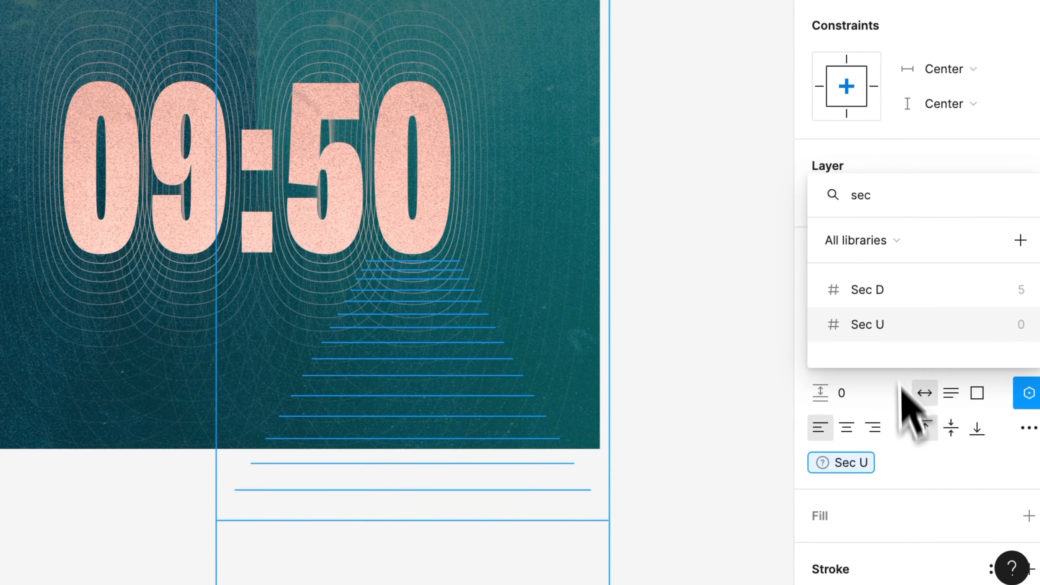
click(901, 430)
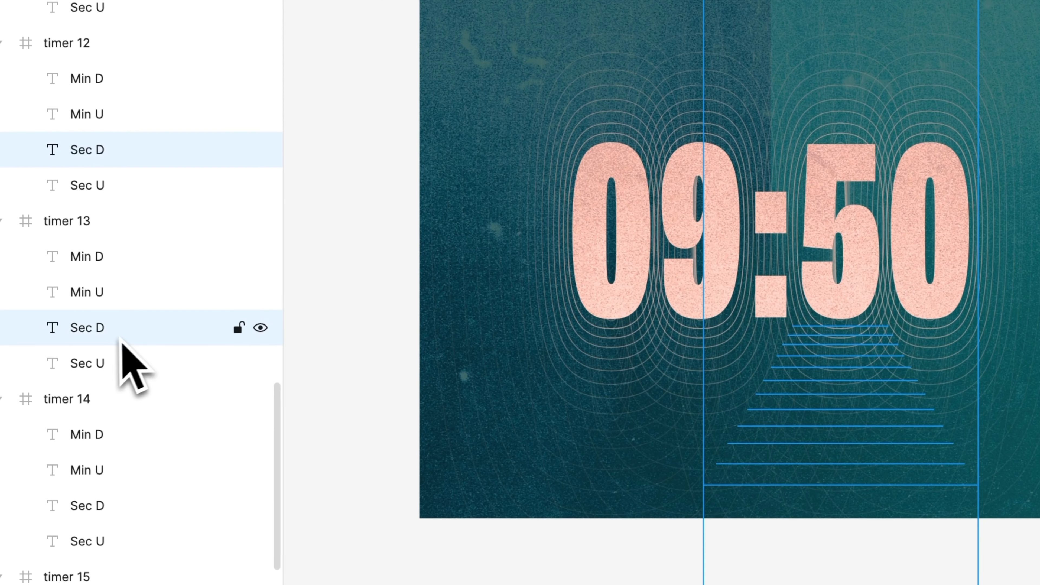
scroll(121, 338, down, 3)
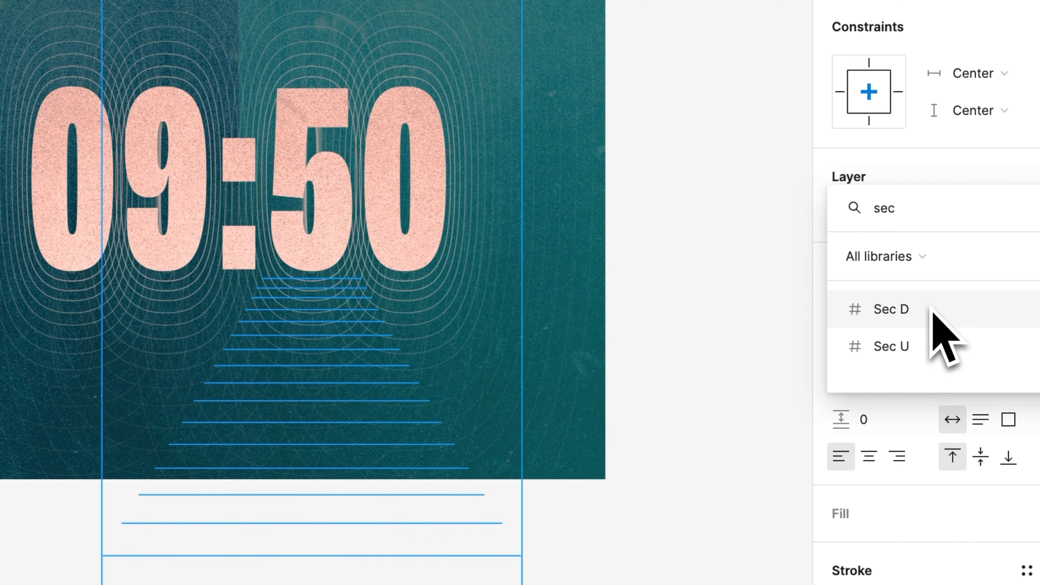
click(932, 310)
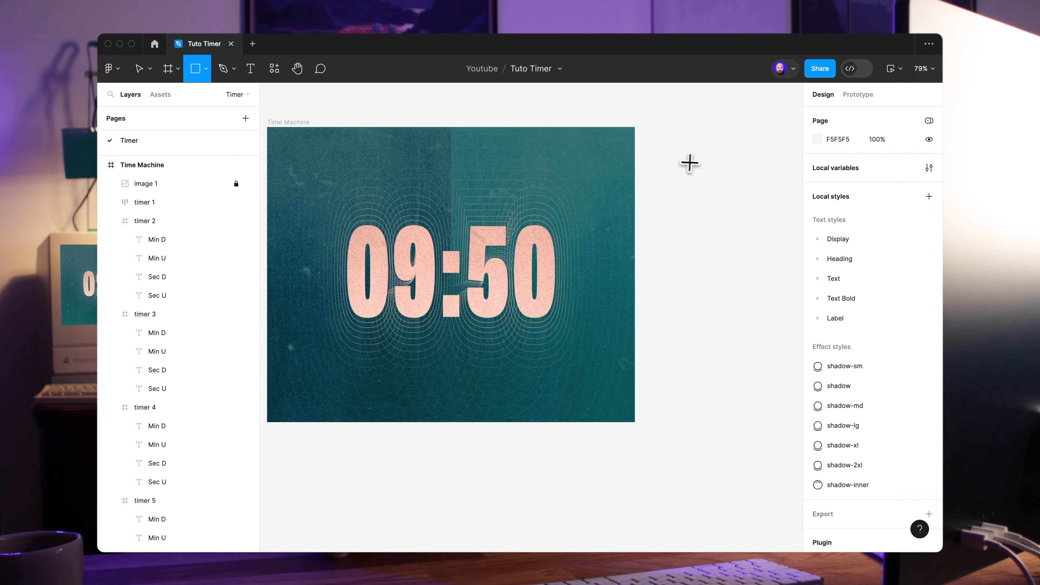
Draw a small square on the empty canvas beside the Time Machine frame
drag(668, 137, 715, 183)
click(887, 279)
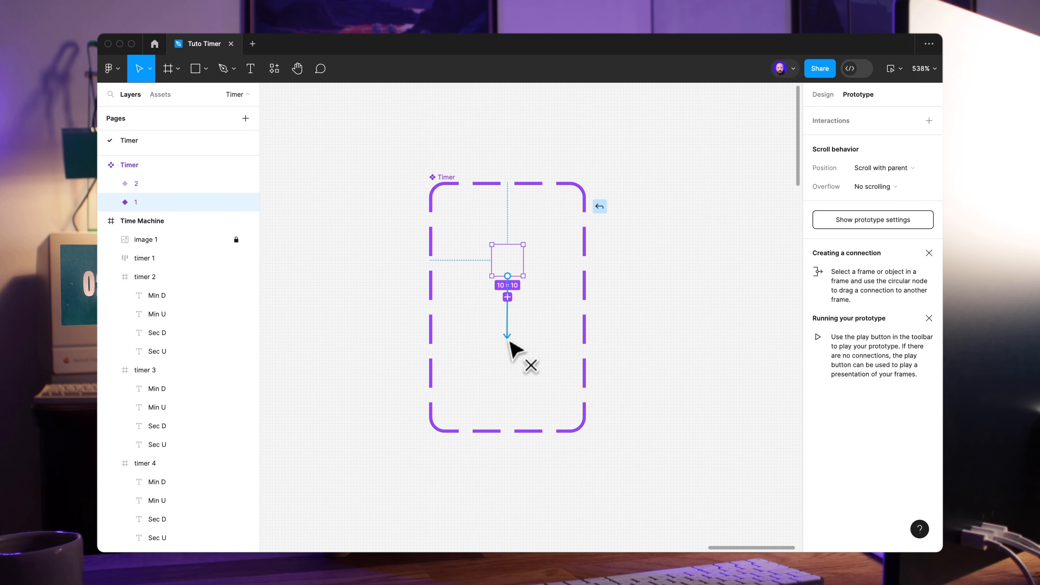
Connect Timer variant 1 to variant 2 with an After delay interaction of 1000 ms
drag(509, 340, 509, 352)
click(469, 369)
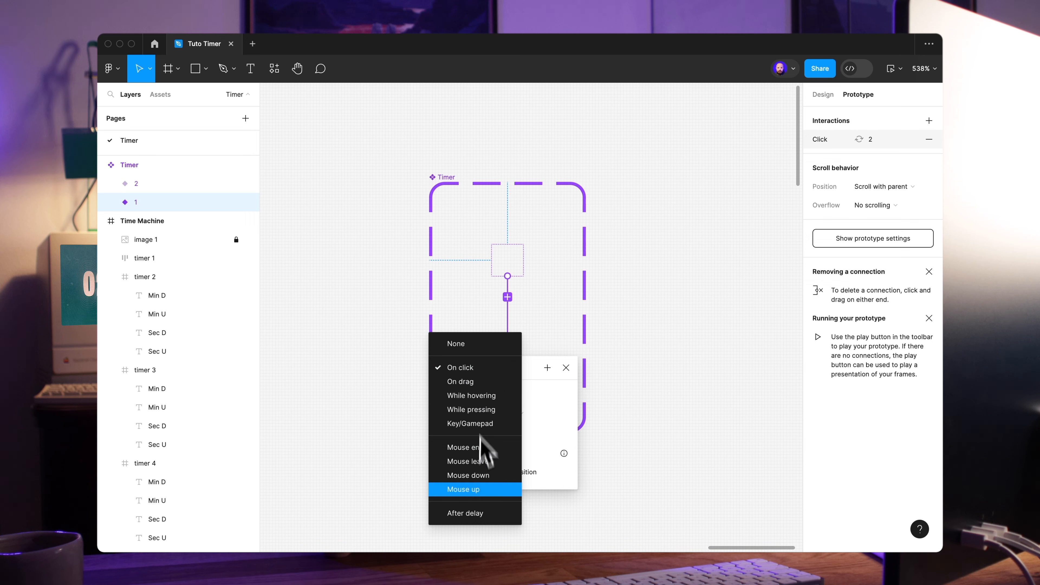
click(486, 514)
click(459, 392)
text(1)
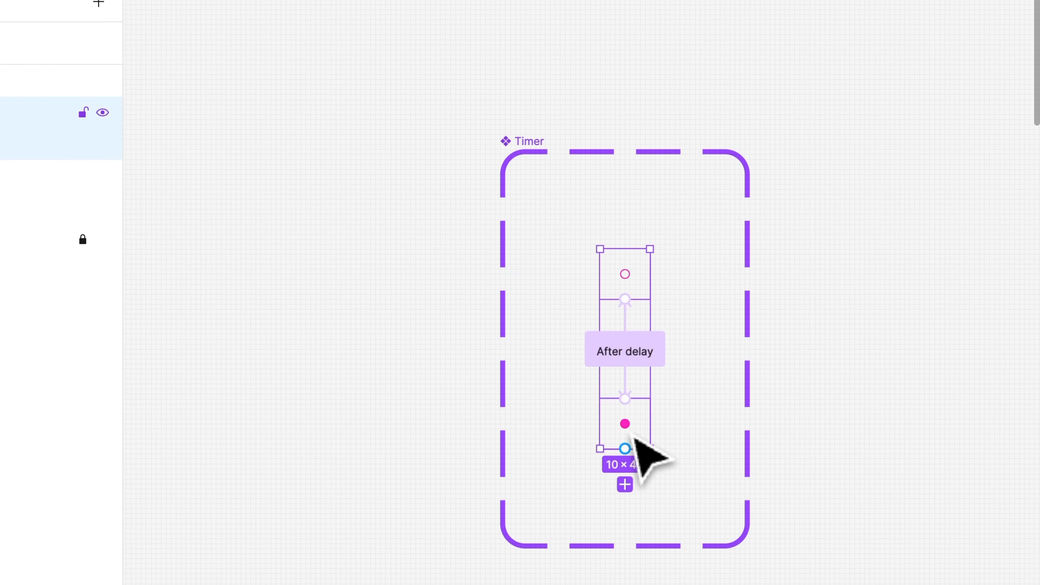
Add a Conditional action to the After delay interaction shared by both Timer variants
click(830, 171)
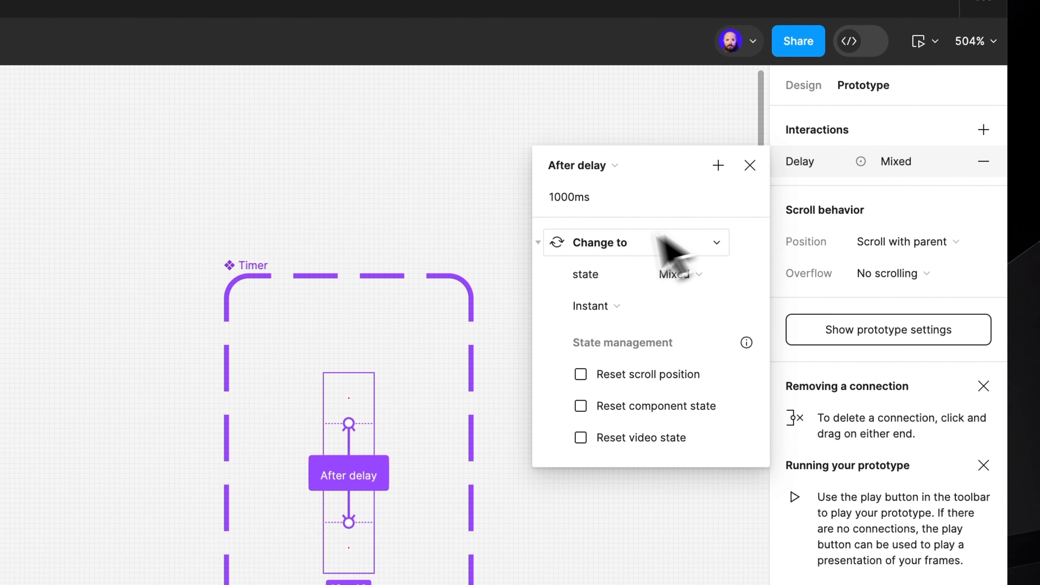
click(539, 244)
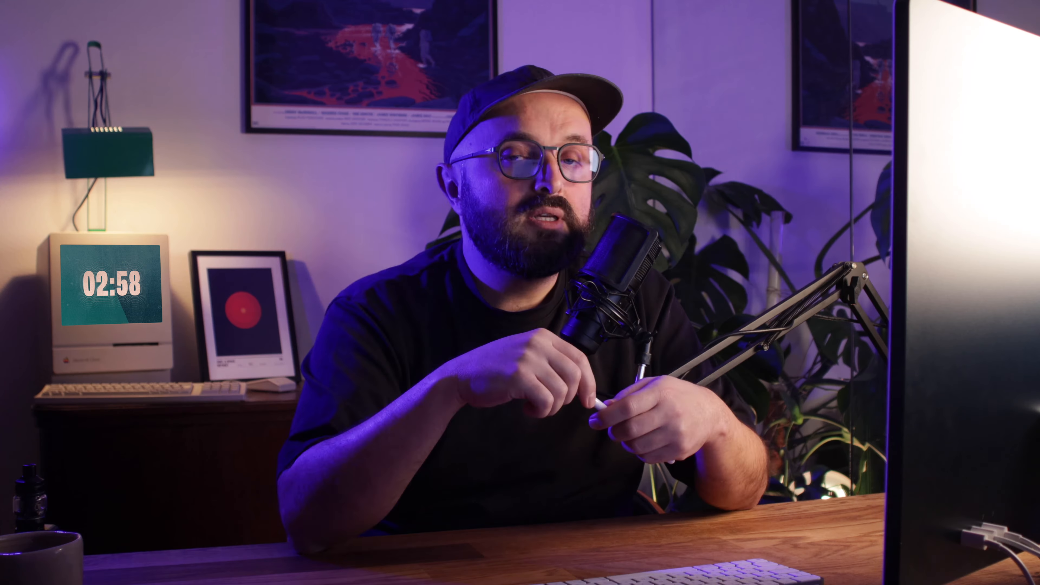
click(669, 161)
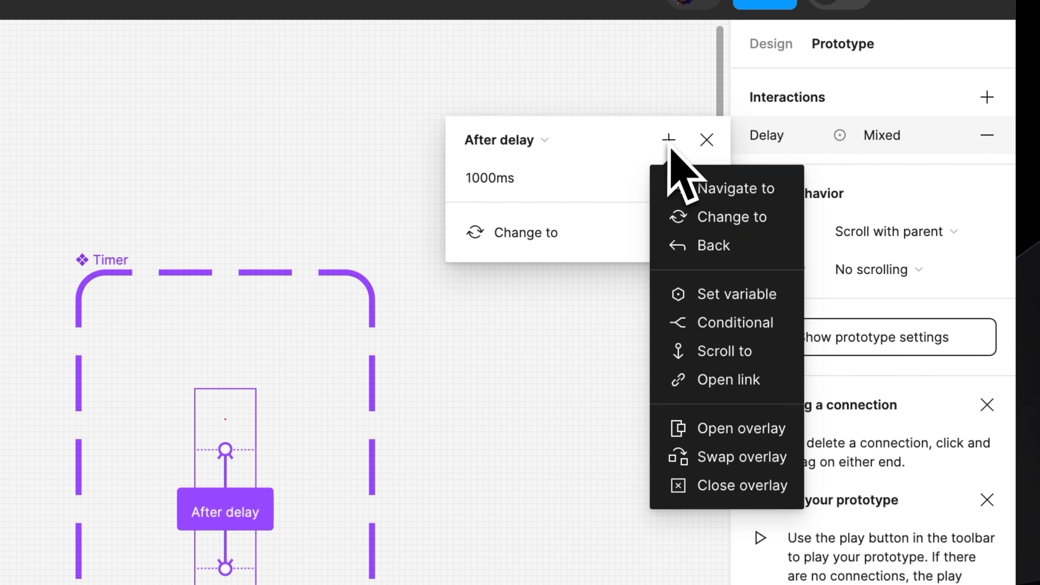
click(731, 322)
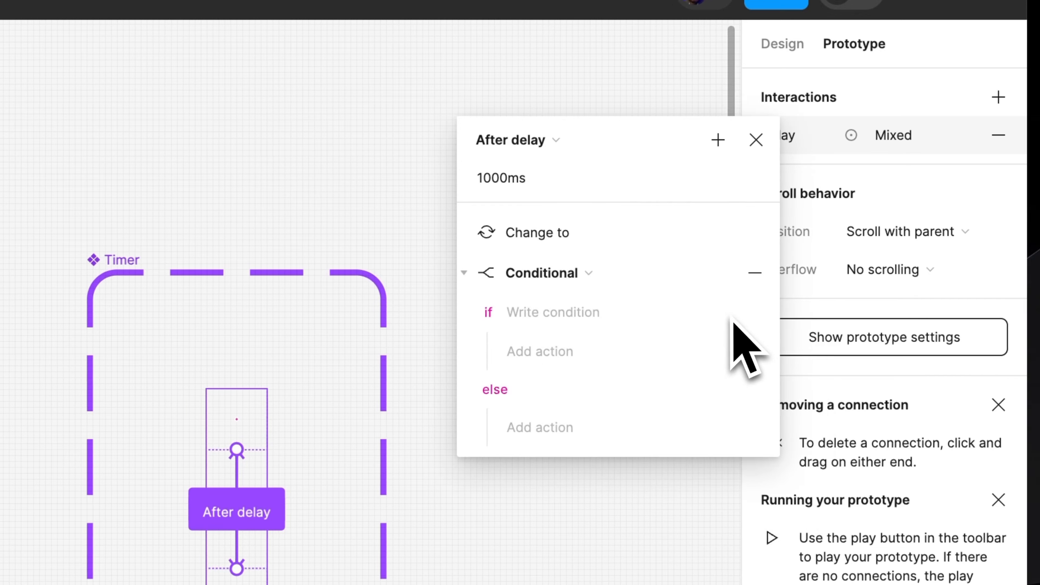
Set the conditional's if expression to Sec U == 9
click(564, 310)
text(sed)
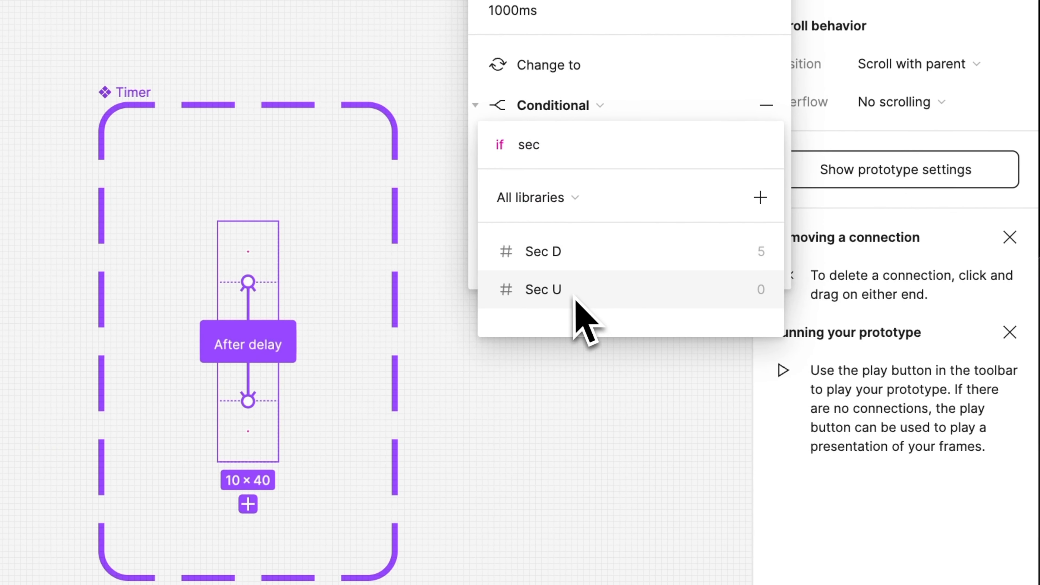
click(575, 291)
click(605, 258)
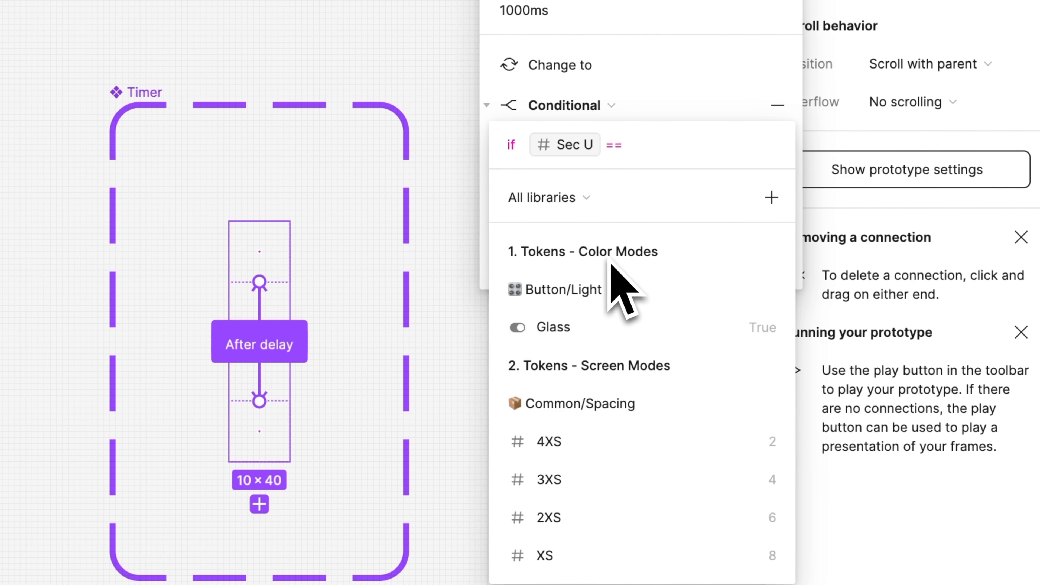
text(9)
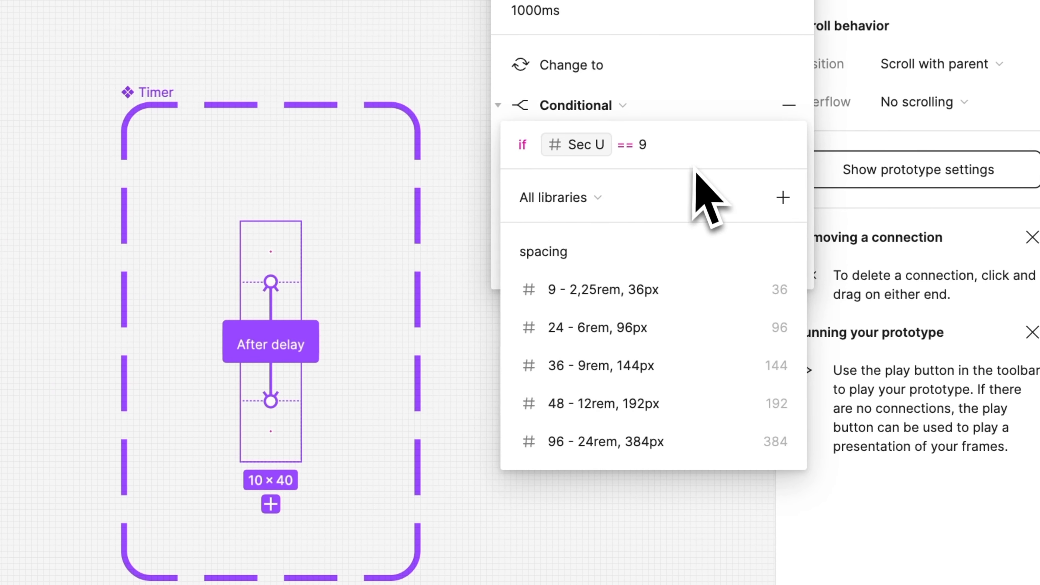
key(Return)
Set Sec U to 0 in the if branch, and make the else branch set Sec U using an addition on Sec U
click(614, 186)
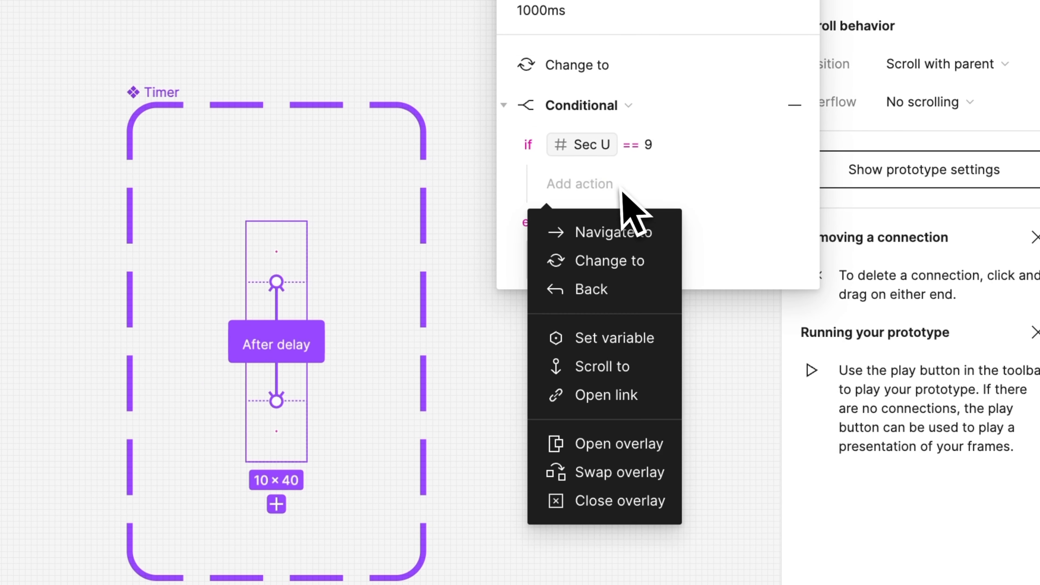
click(625, 340)
click(633, 519)
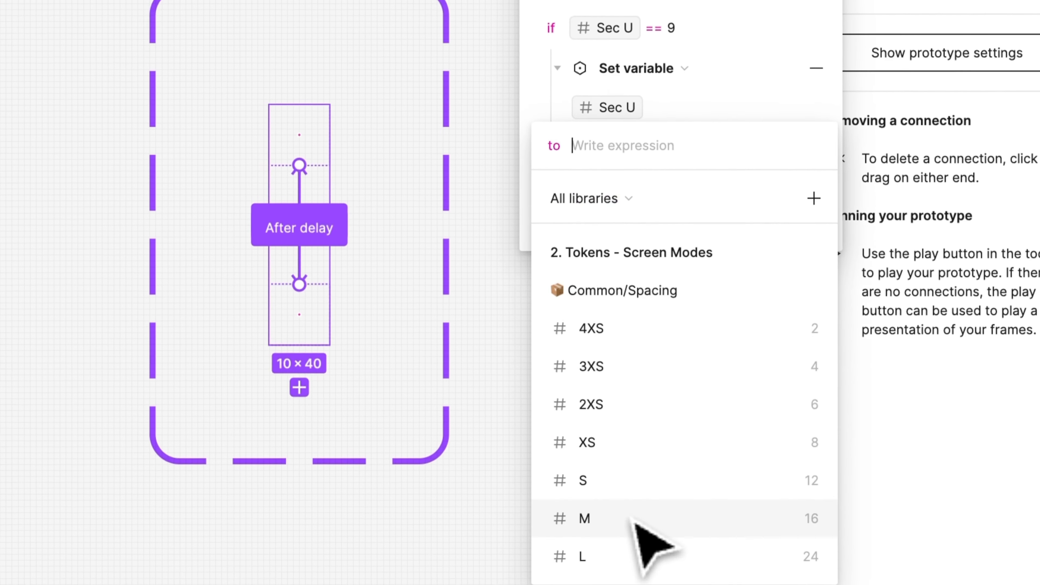
text(0)
key(Return)
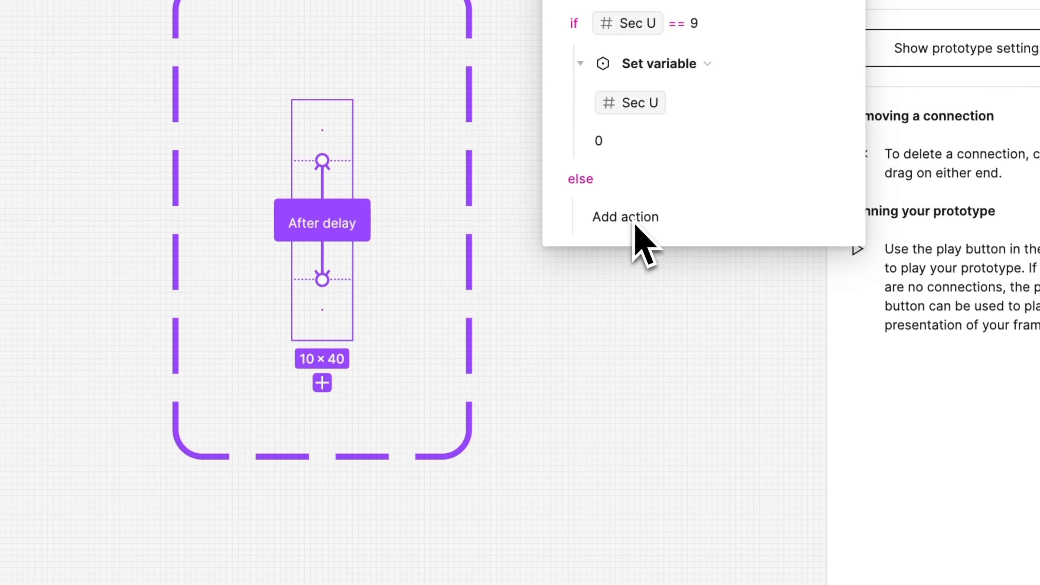
click(669, 381)
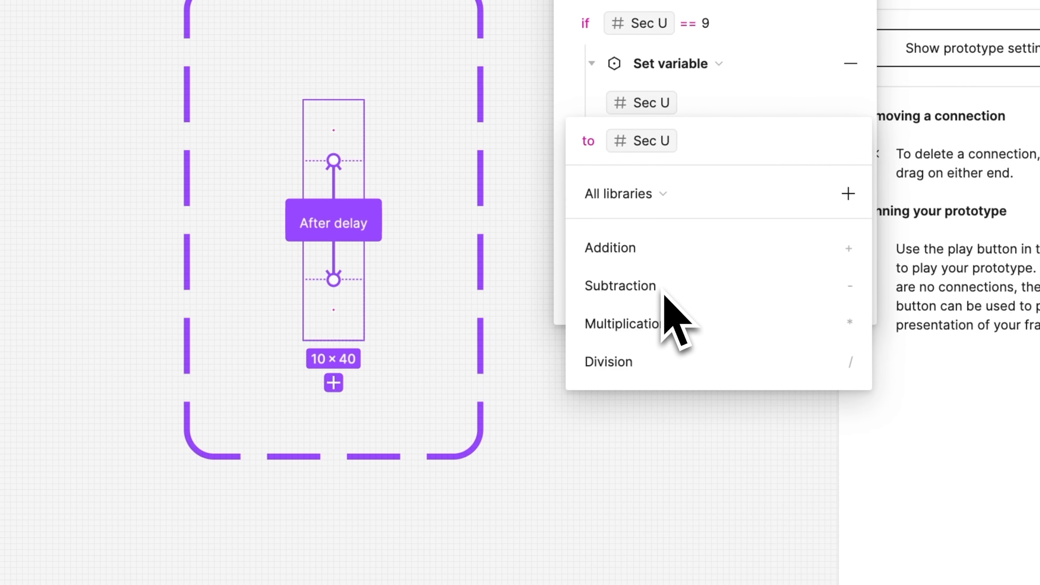
text(+)
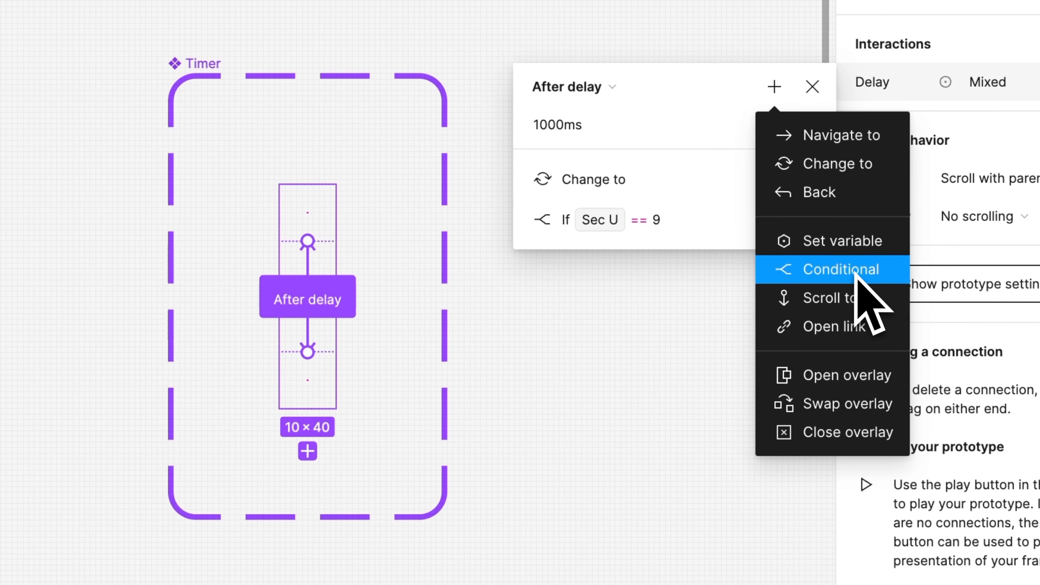
Add a second Conditional action to the delay interaction with the condition Sec U == 0
click(849, 267)
click(605, 310)
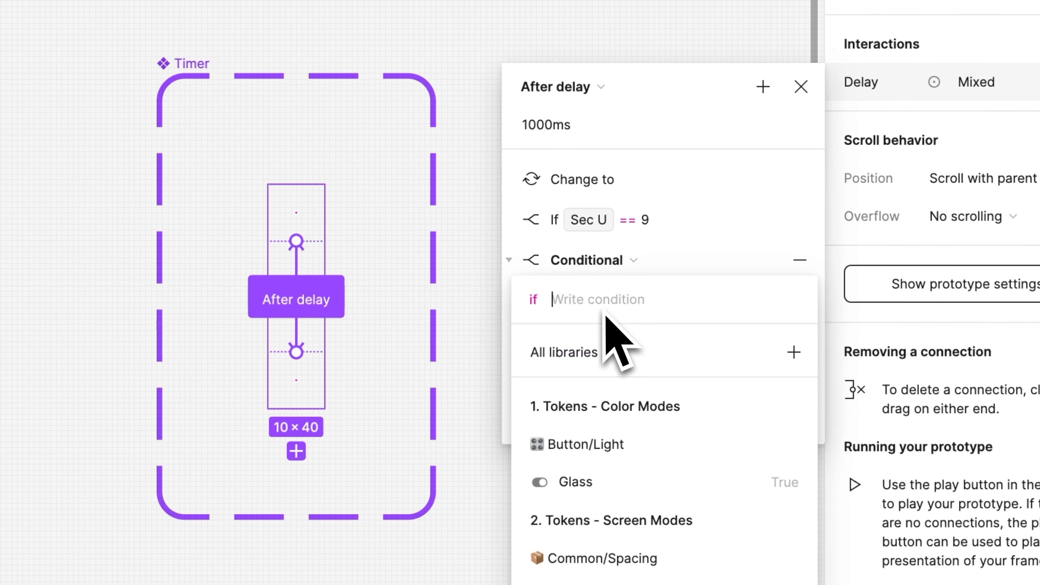
text(sec)
click(603, 446)
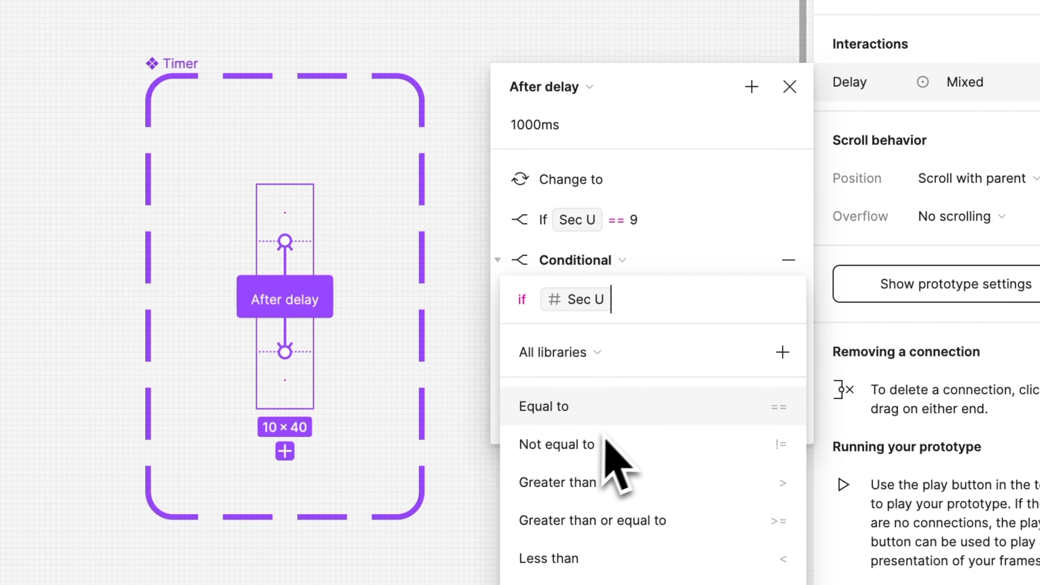
click(613, 424)
text(0)
key(Return)
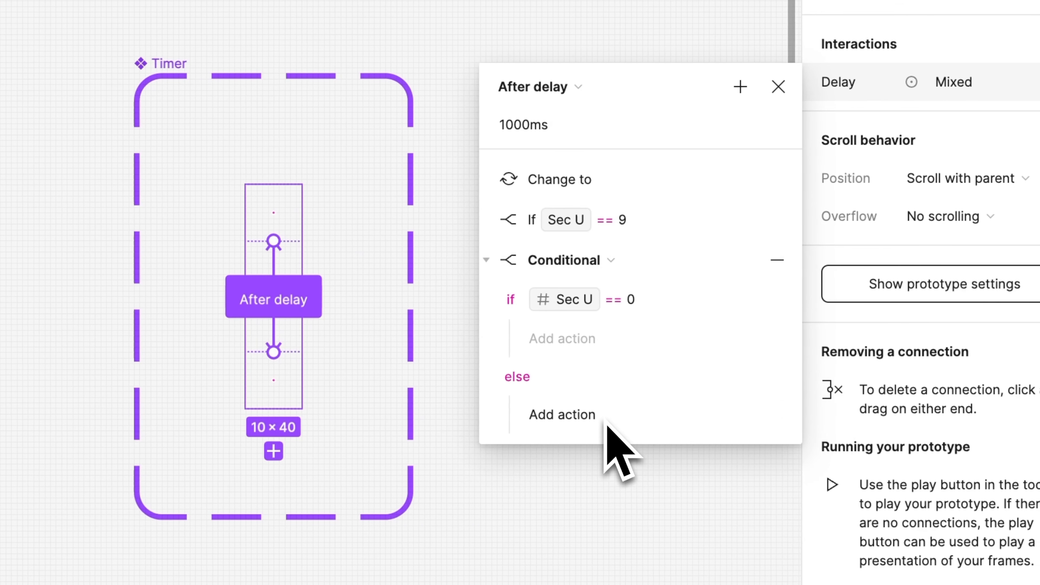
In the if branch of the Sec U == 0 conditional, add a Set variable action setting Sec D to Sec D + 1
click(591, 342)
click(586, 467)
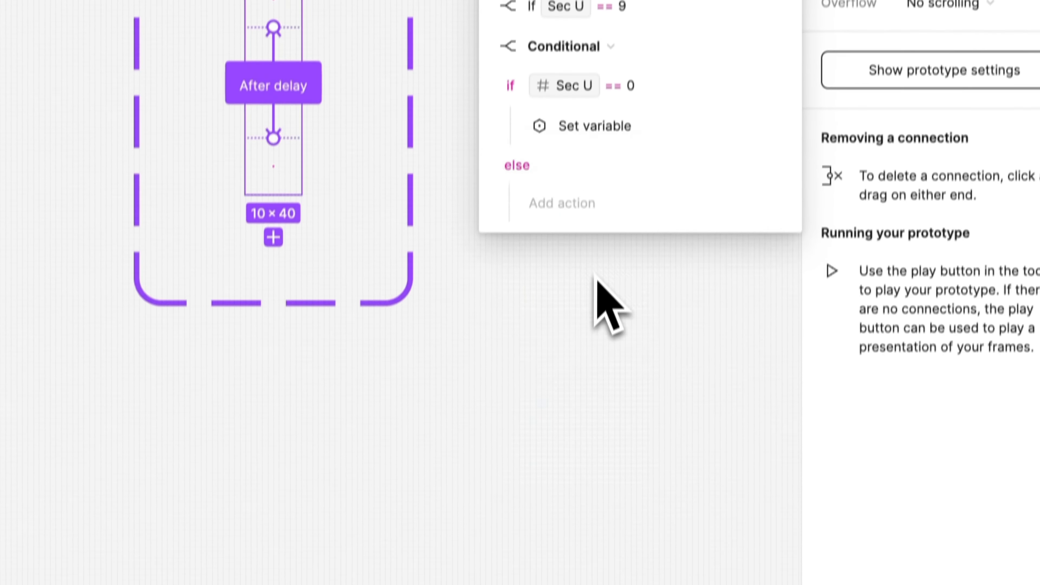
text(sec)
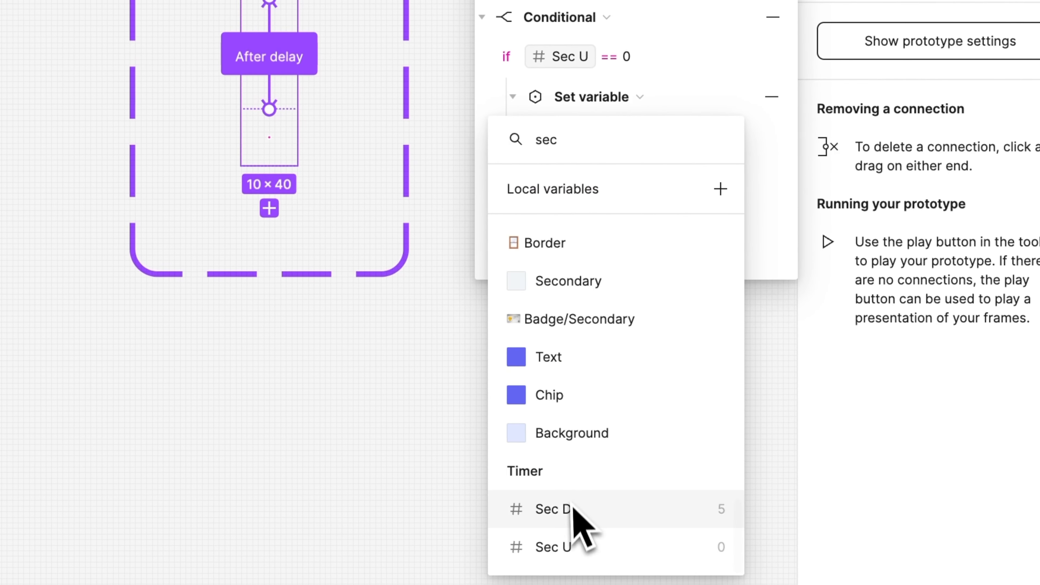
click(574, 509)
text(sec)
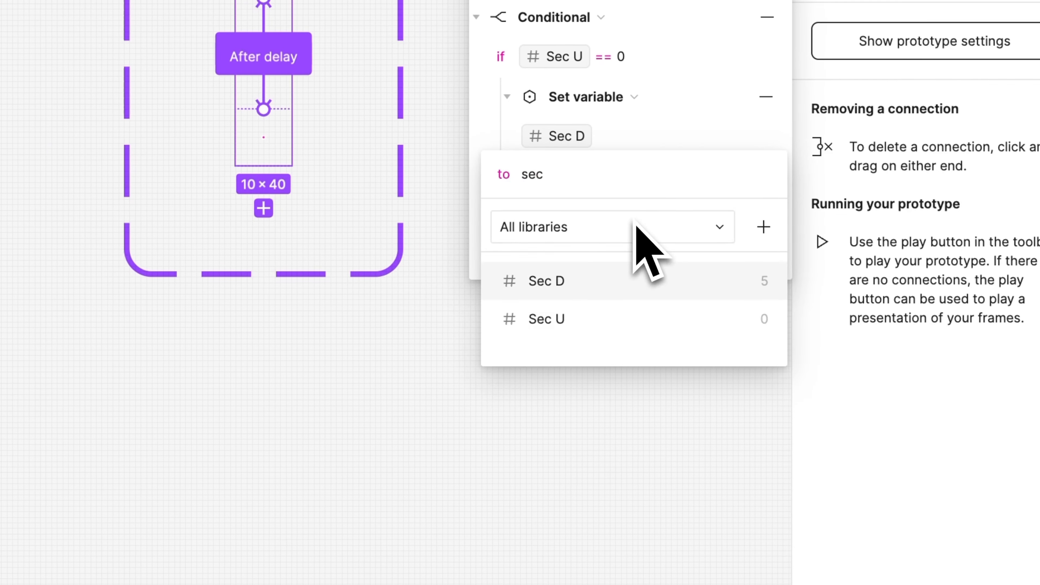
click(611, 293)
text(+1)
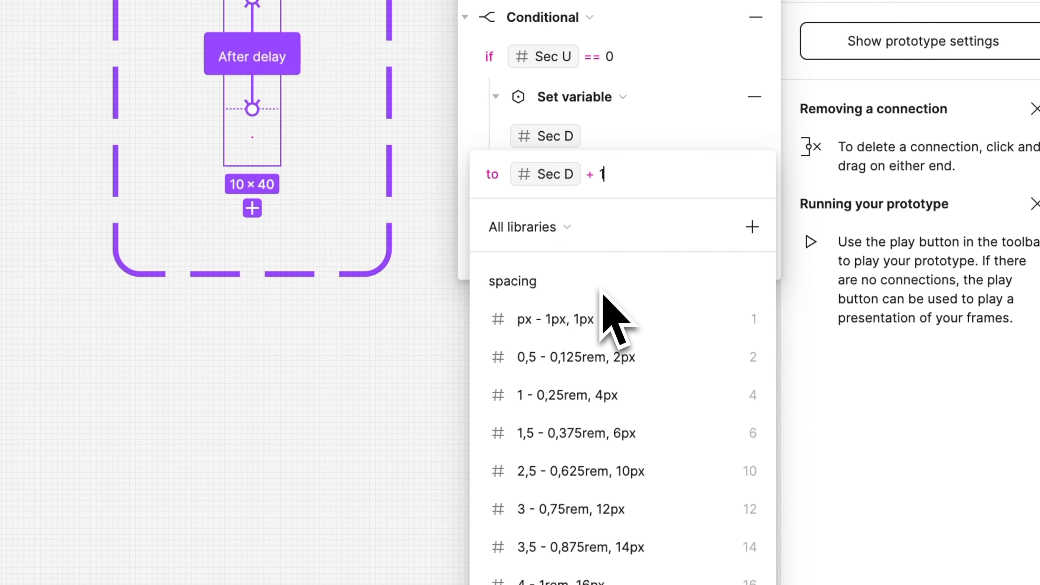
key(Return)
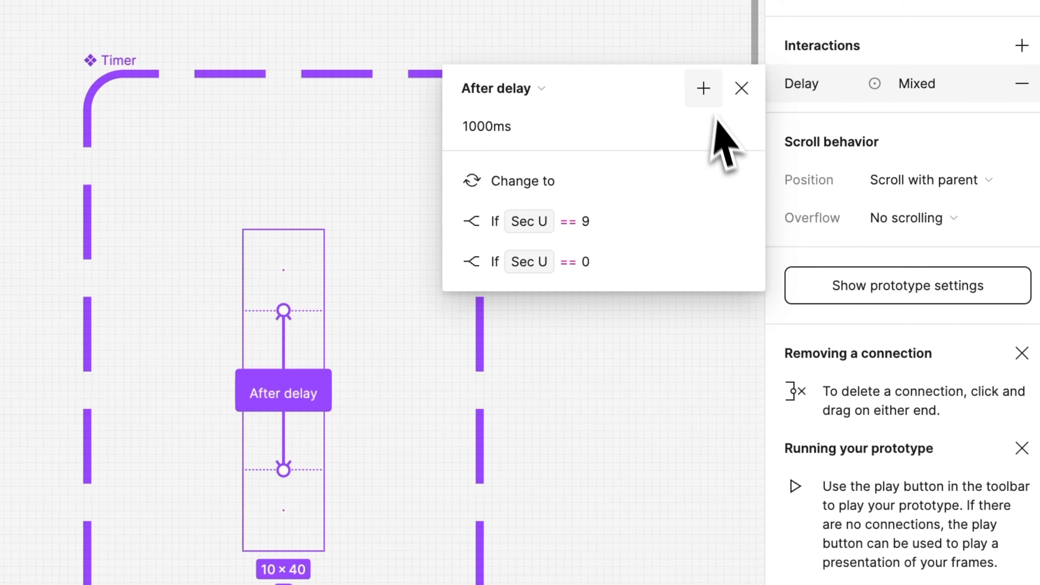
Add a third Conditional action to the delay interaction that sets Sec D to 0 if Sec D == 6
click(701, 89)
click(769, 270)
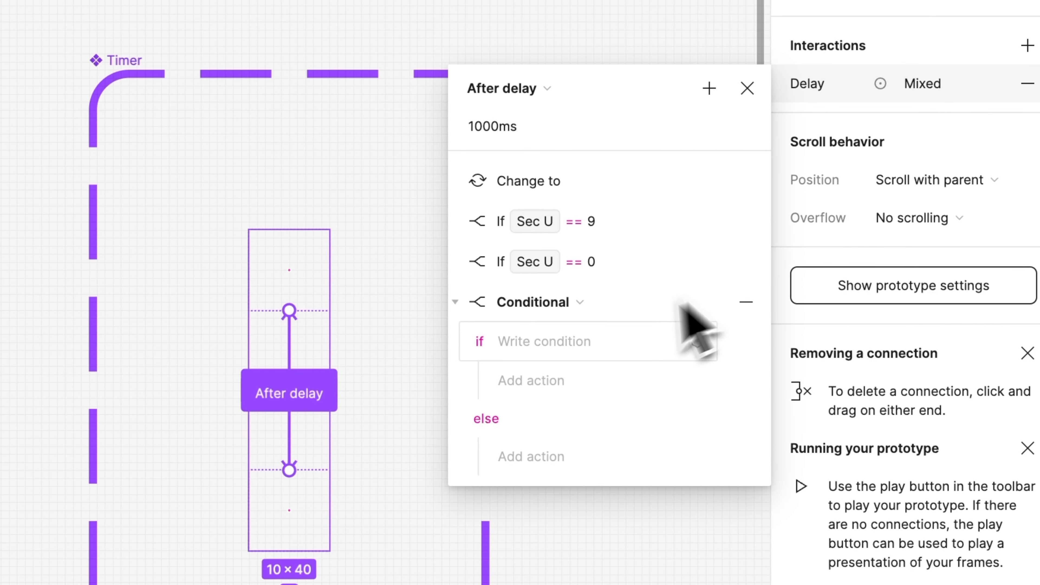
click(579, 347)
click(558, 372)
text(== 6)
key(Return)
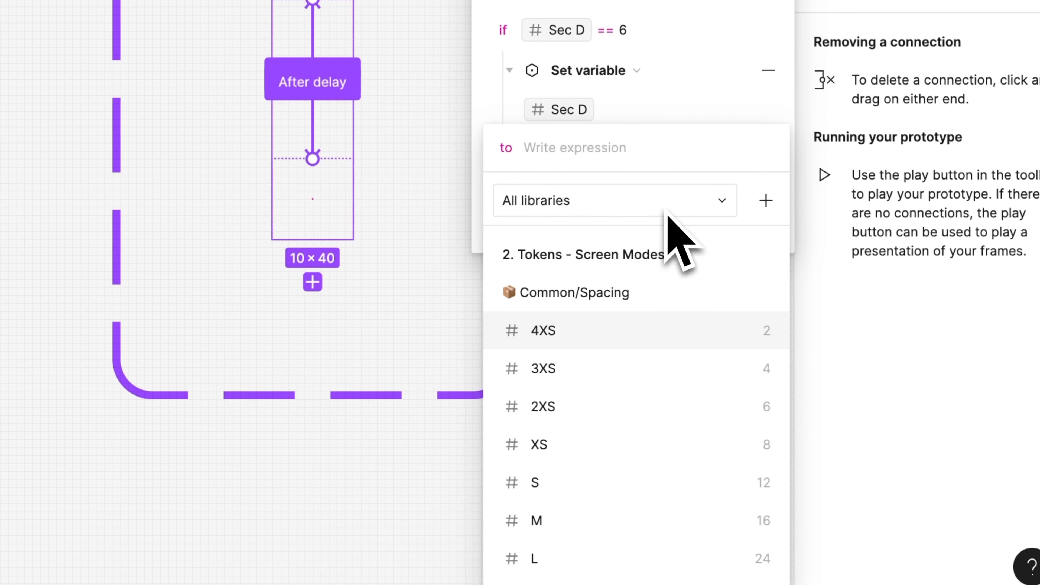
text(0)
key(Return)
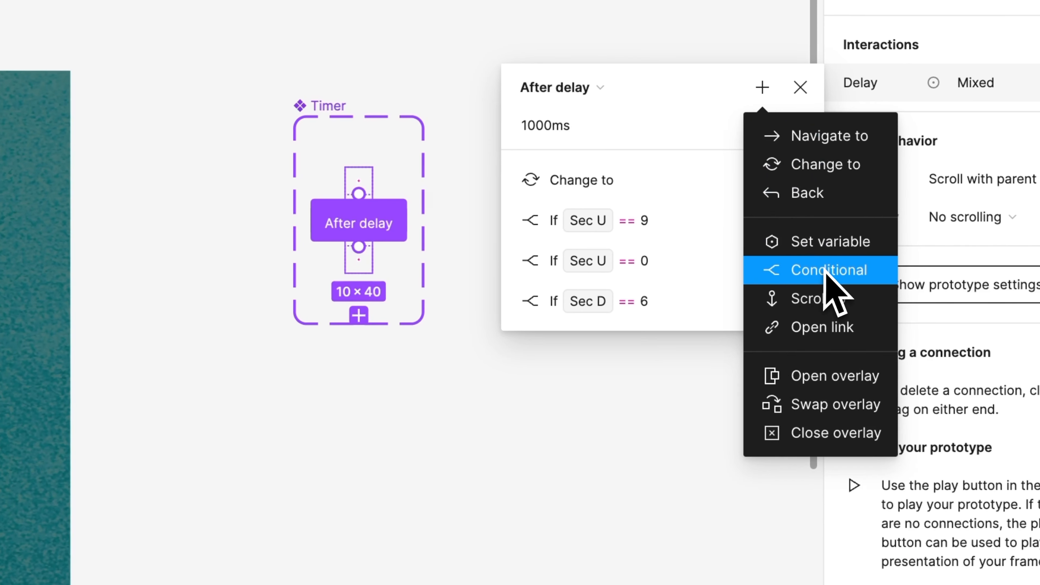
Add a fourth Conditional requiring Sec D == 0 and an equality check on Sec U, with its if branch setting Min U to Min U + 1
click(823, 270)
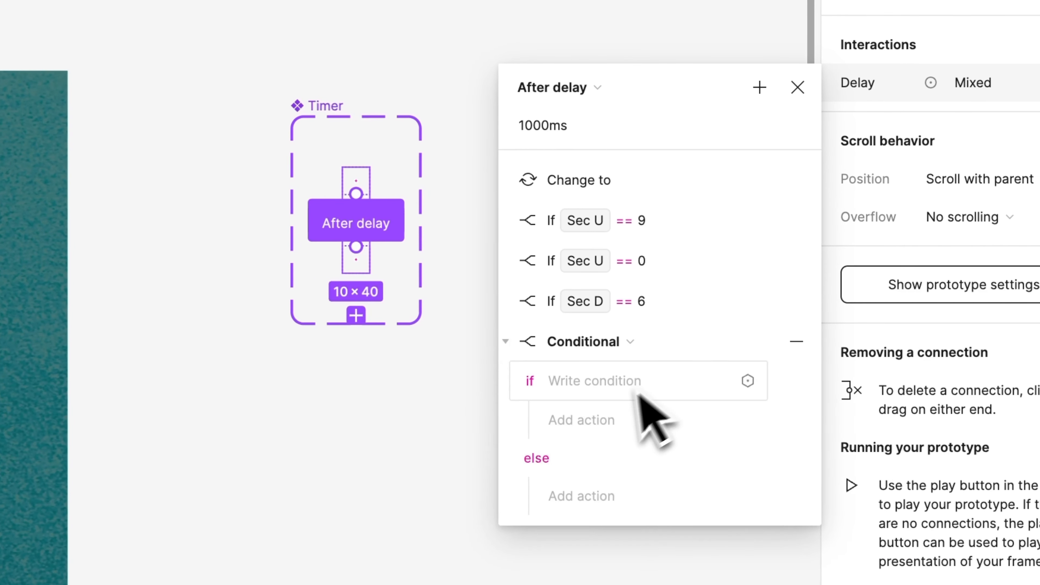
text(sec)
key(Return)
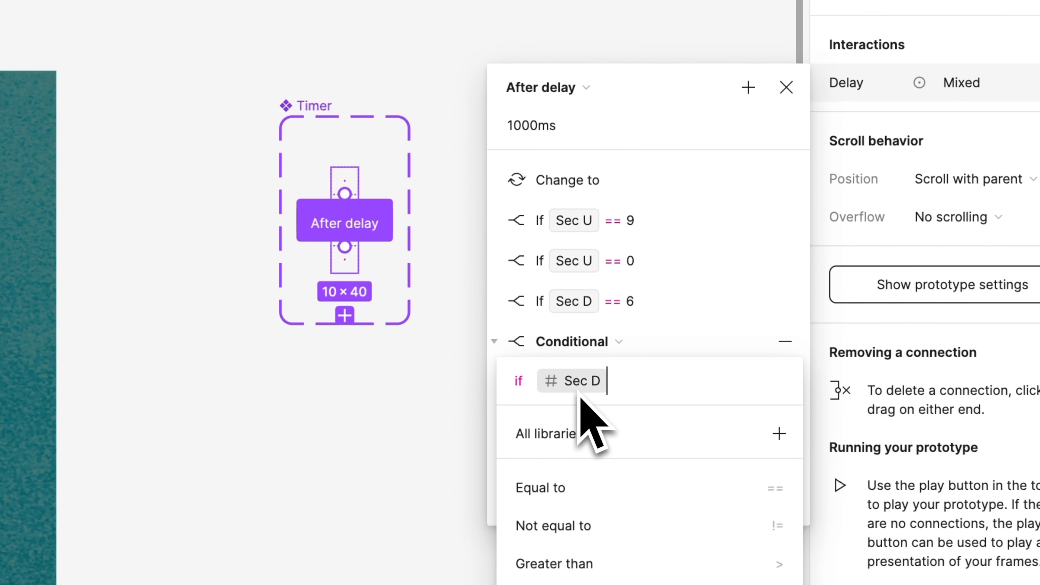
text(== 0)
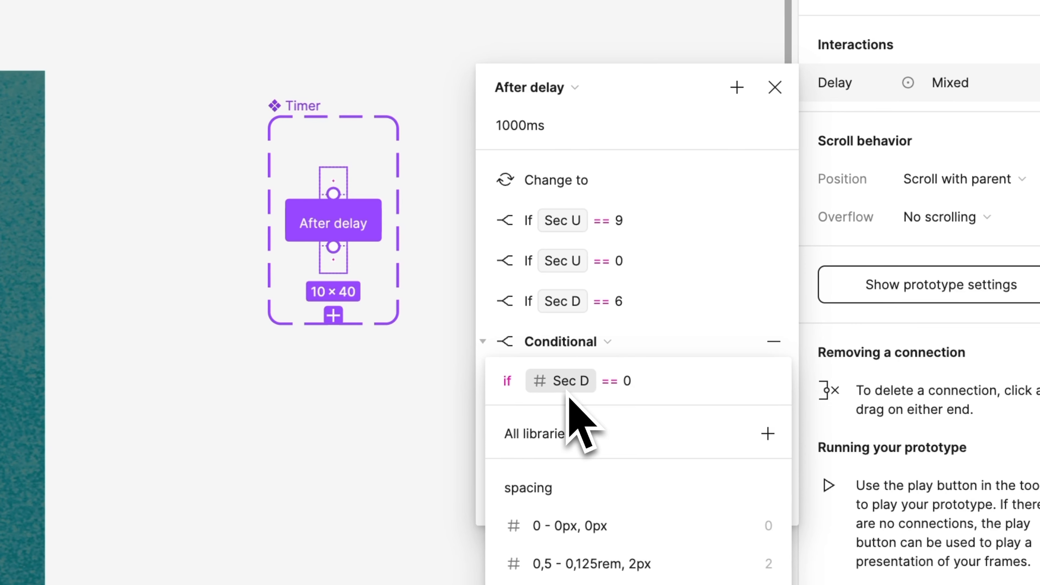
text(&& sec)
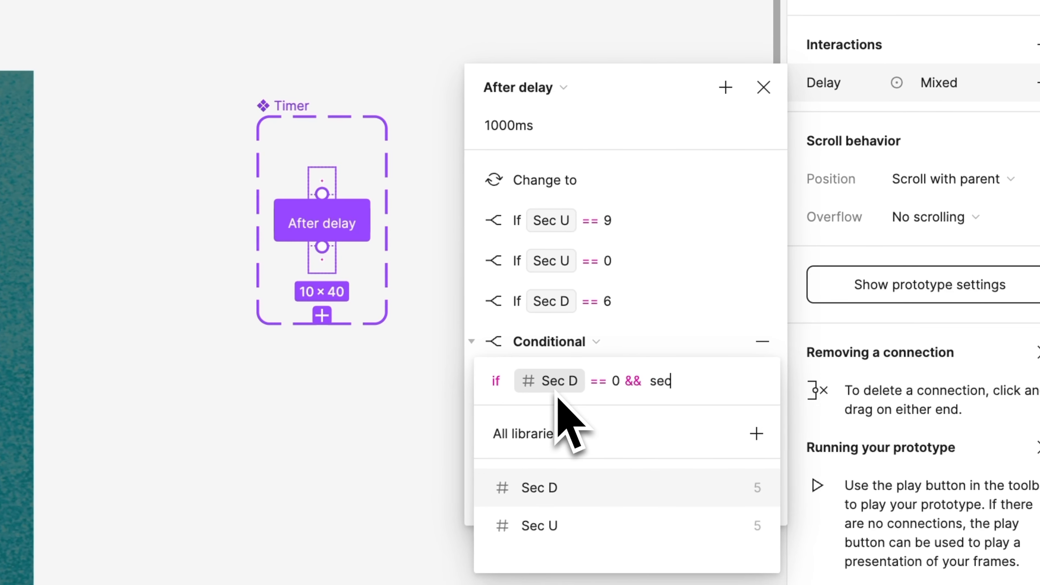
key(Down)
key(Return)
text(==)
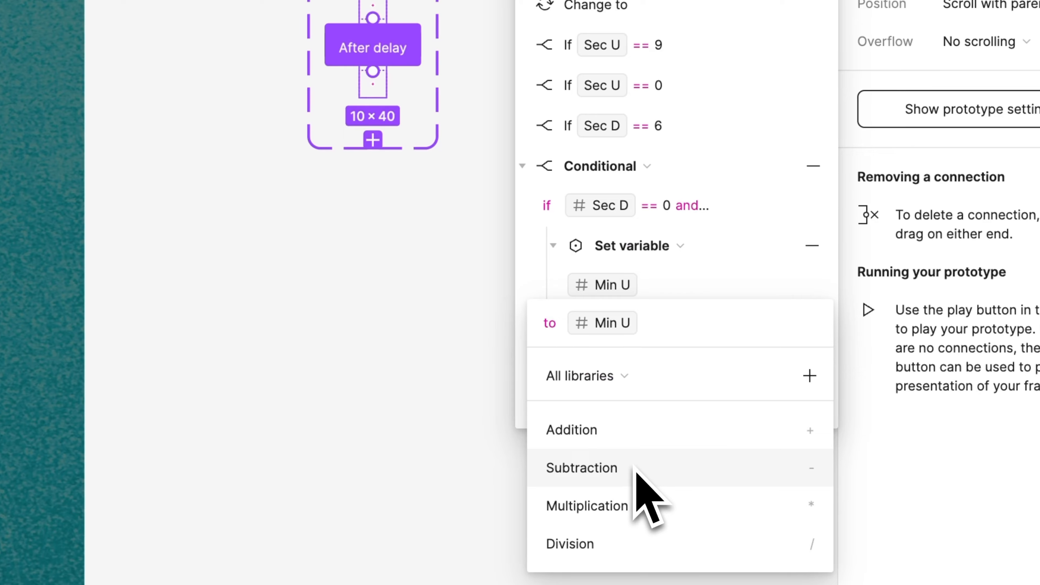
text(+ 1)
key(Return)
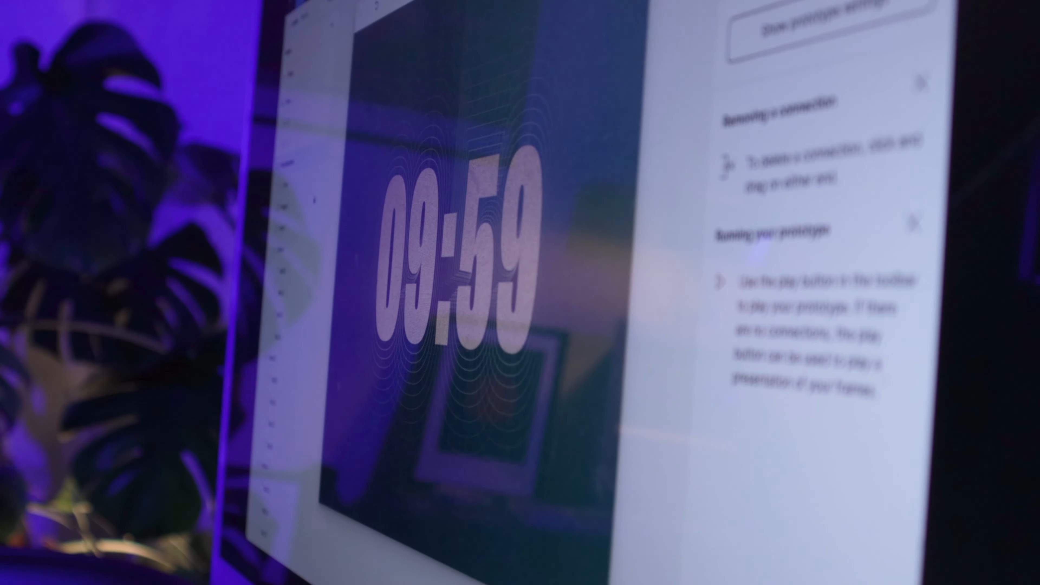